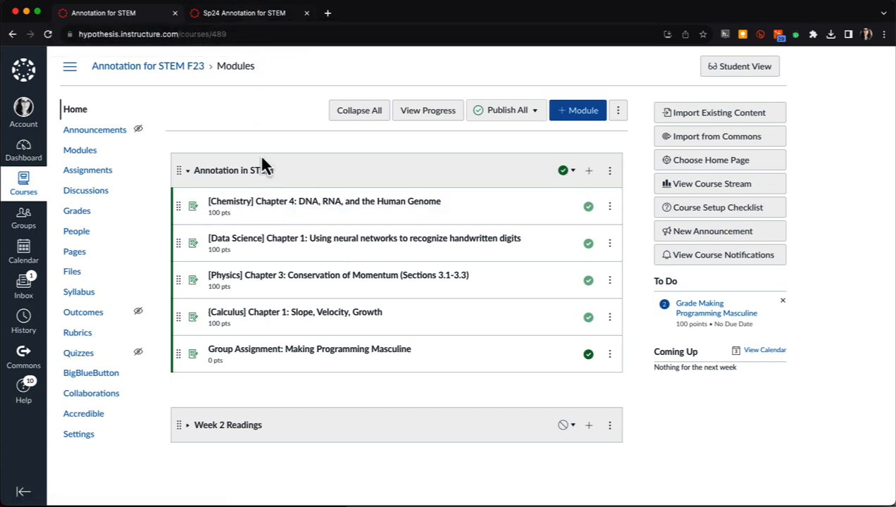
Open the annotated reading of the [Physics] Chapter 3: Conservation of Momentum assignment in the Annotation for STEM F23 course.
click(268, 14)
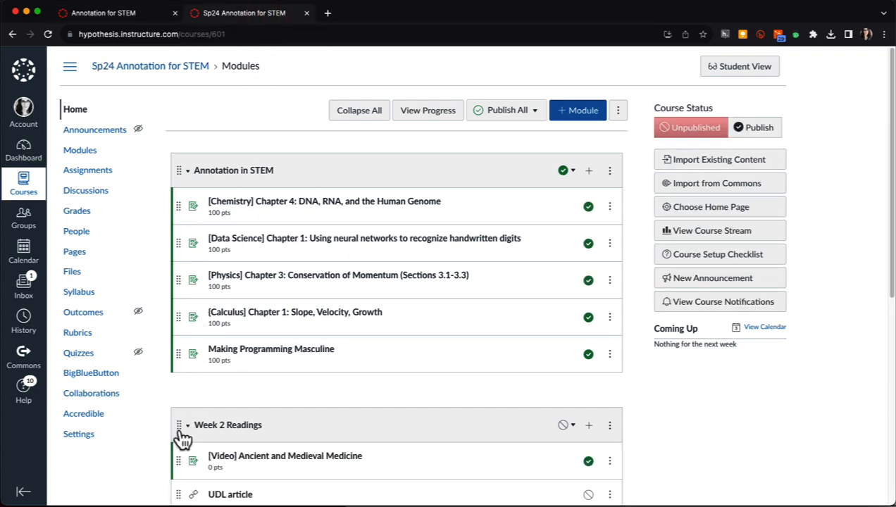
key(ctrl+shift+Tab)
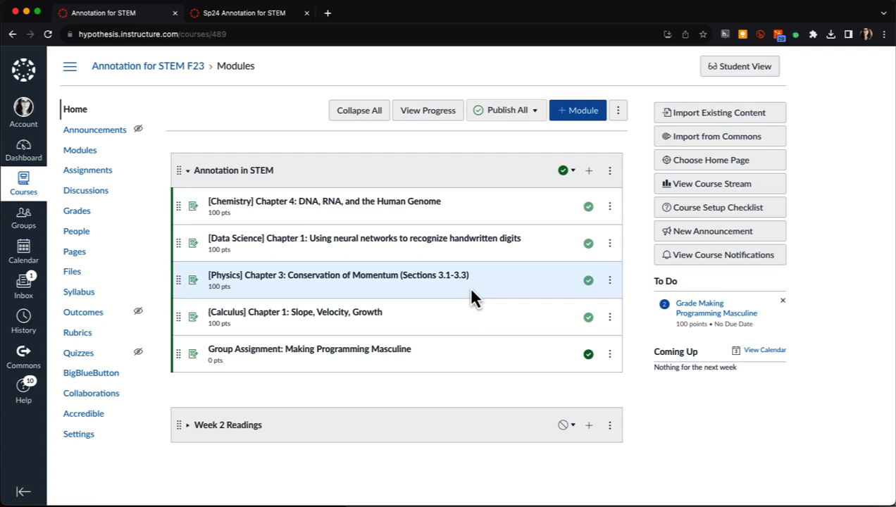
click(379, 275)
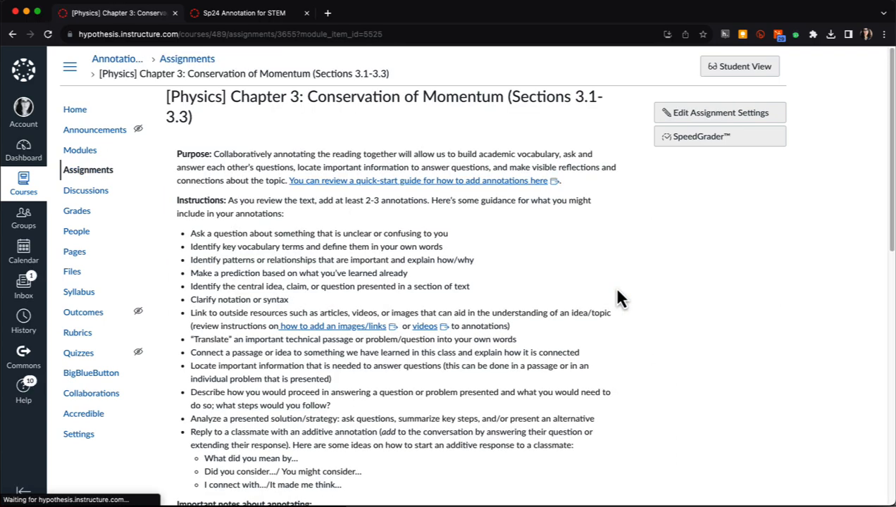
scroll(617, 290, down, 8)
click(306, 86)
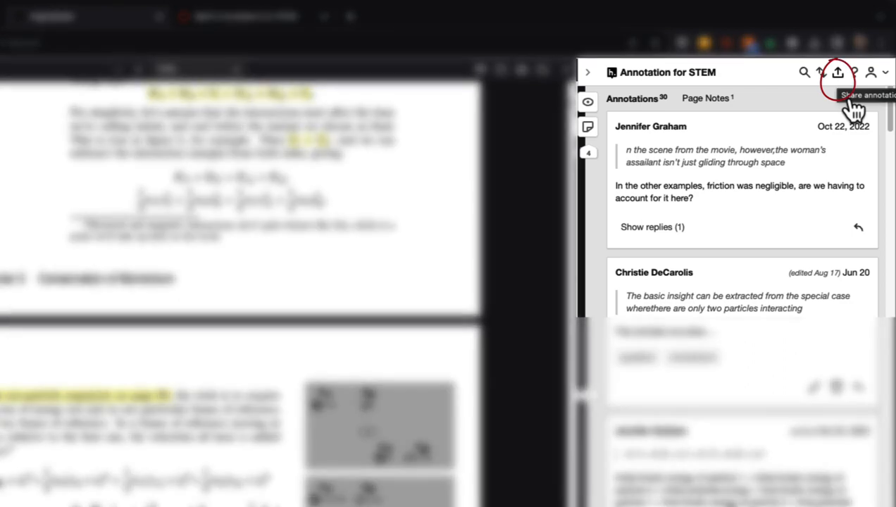
Export the instructor's own annotations from the Annotation for STEM group as 2023-09-21-simple.pdf-Annotation-for-STEM.
click(845, 97)
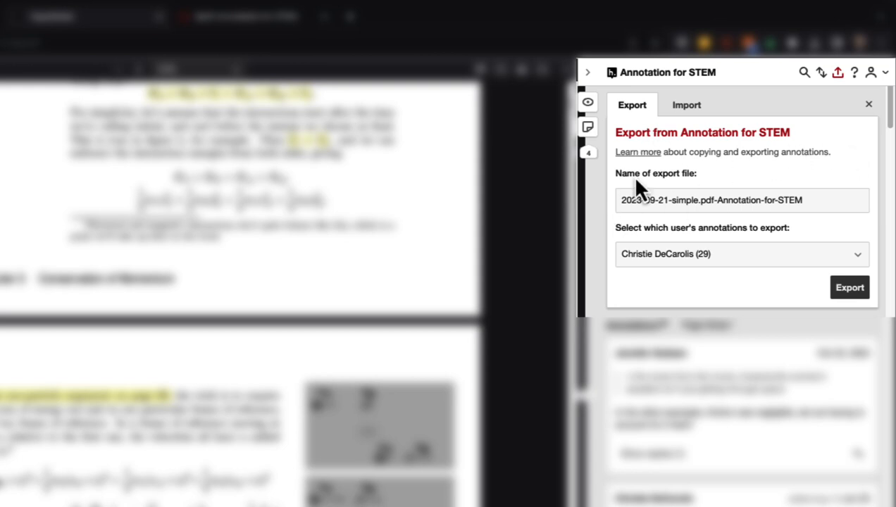
click(726, 257)
click(729, 257)
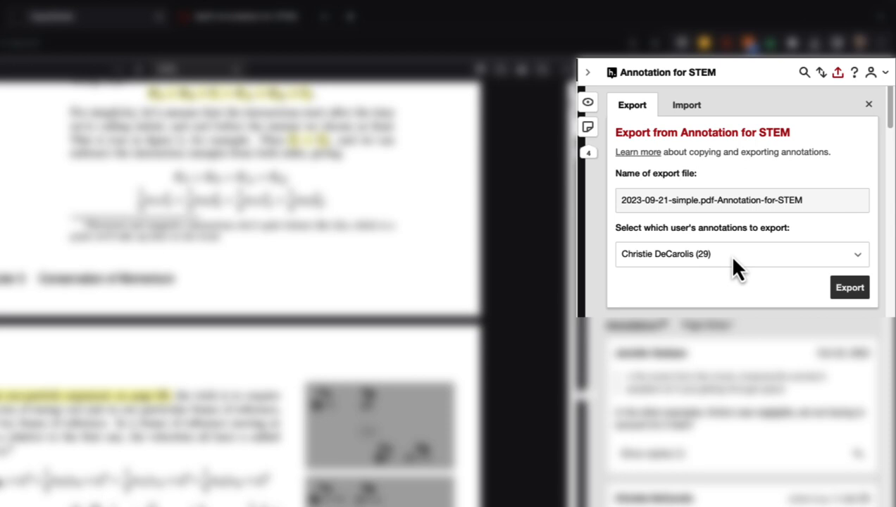
click(853, 291)
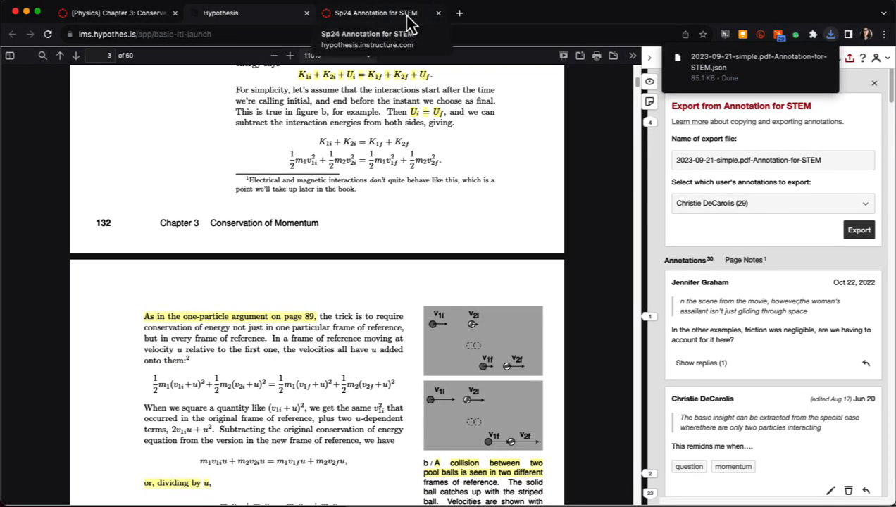
Open the reading of the [Physics] Chapter 3: Conservation of Momentum assignment in the Sp24 Annotation for STEM course.
click(407, 17)
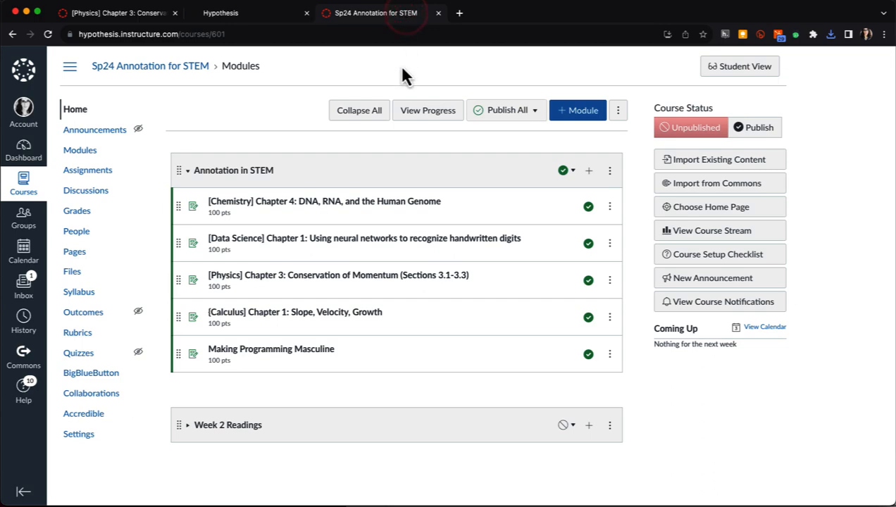
click(381, 276)
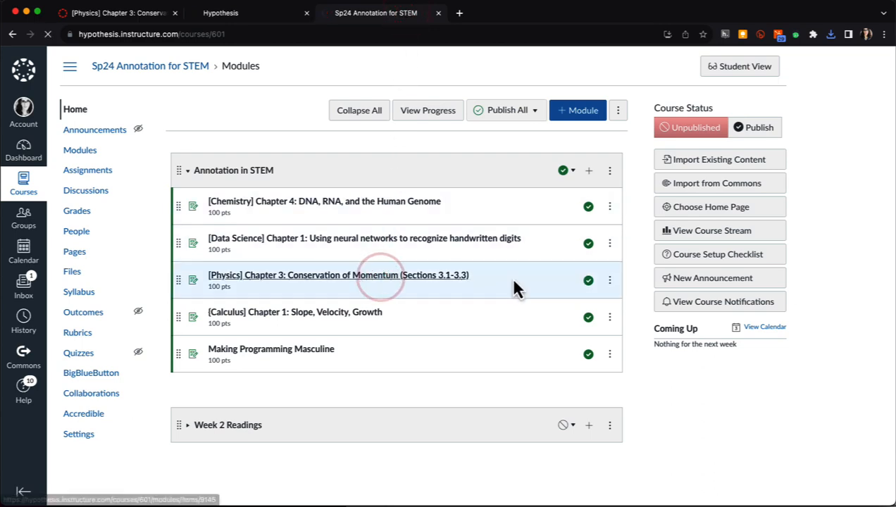
scroll(493, 289, down, 5)
click(421, 310)
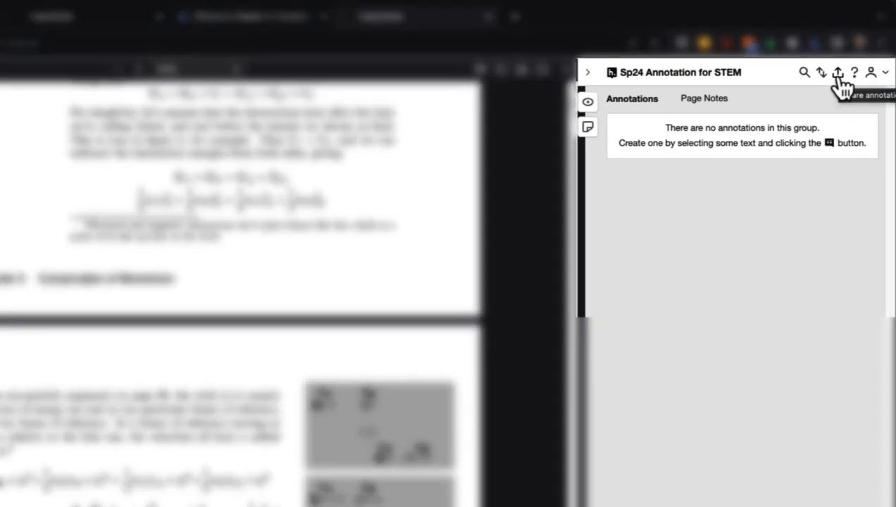
Choose 2023-09-21-simple.pdf-Annotation-for-STEM.json from Downloads as the file to import into the Sp24 Annotation for STEM group.
click(839, 74)
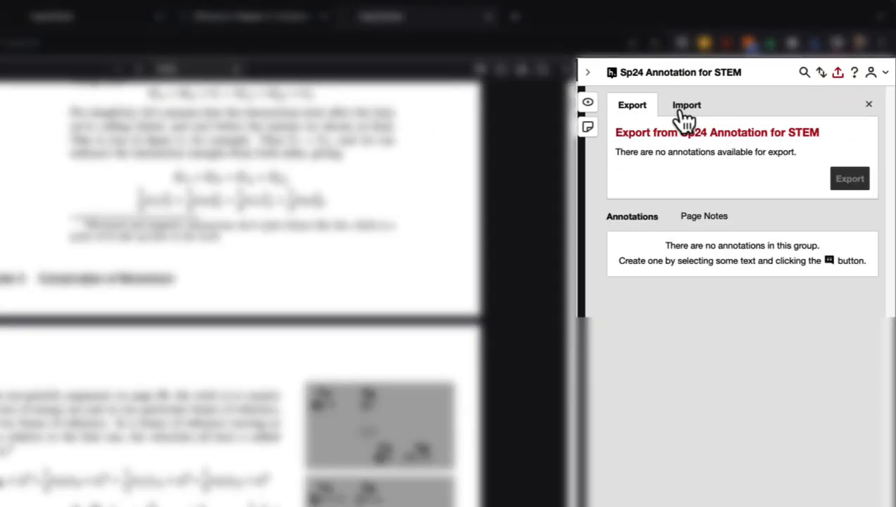
click(683, 114)
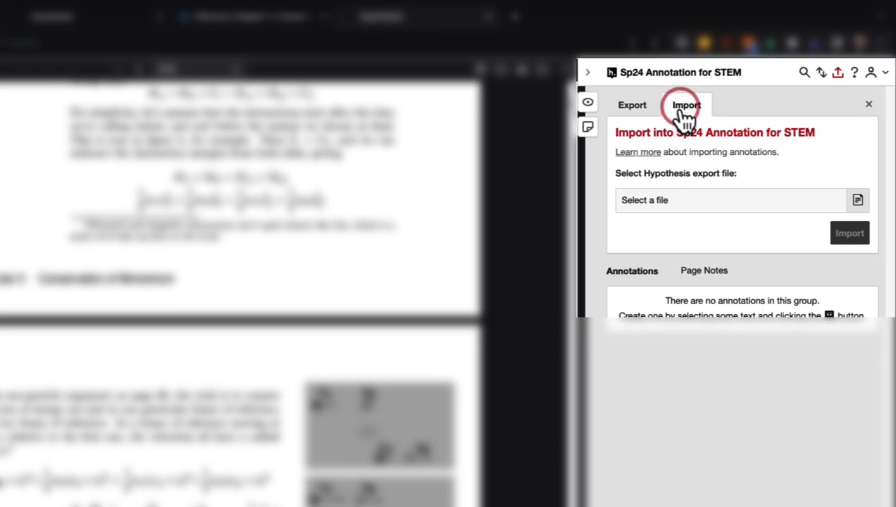
click(858, 200)
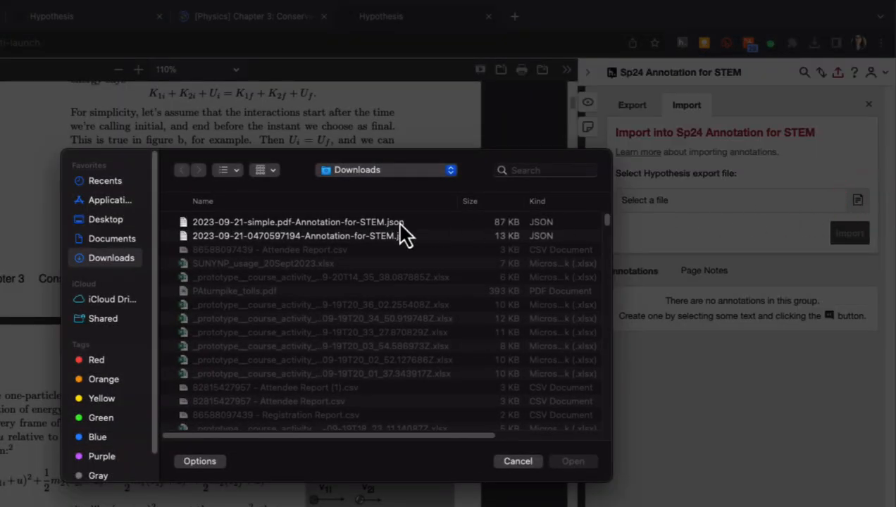
double_click(400, 222)
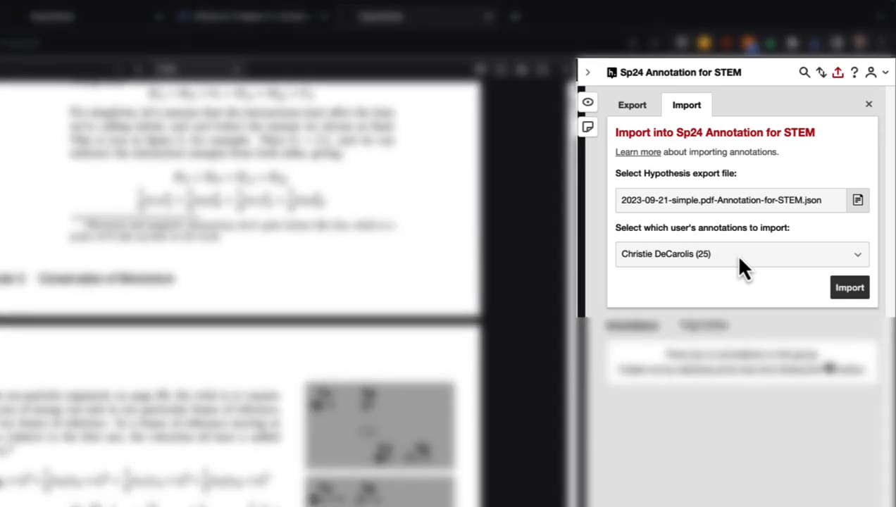
Keep the instructor selected as the user whose annotations are imported, and run the import.
click(761, 257)
click(761, 257)
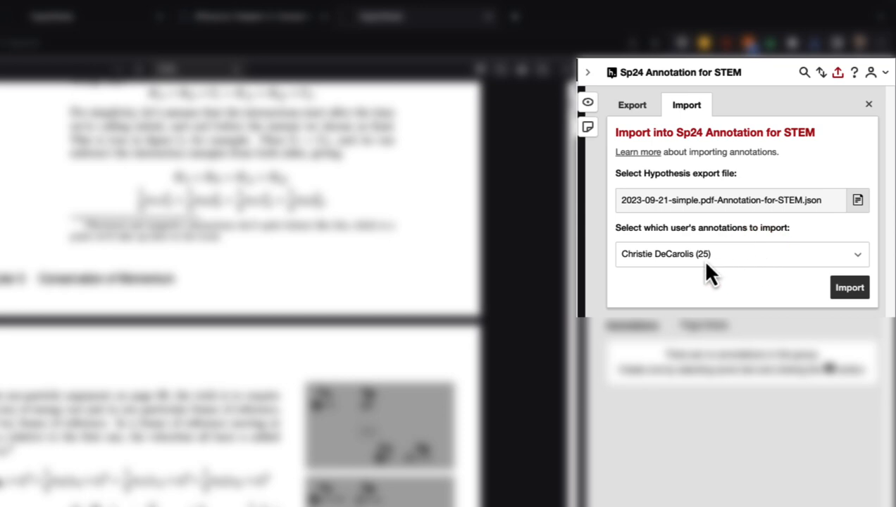
click(724, 257)
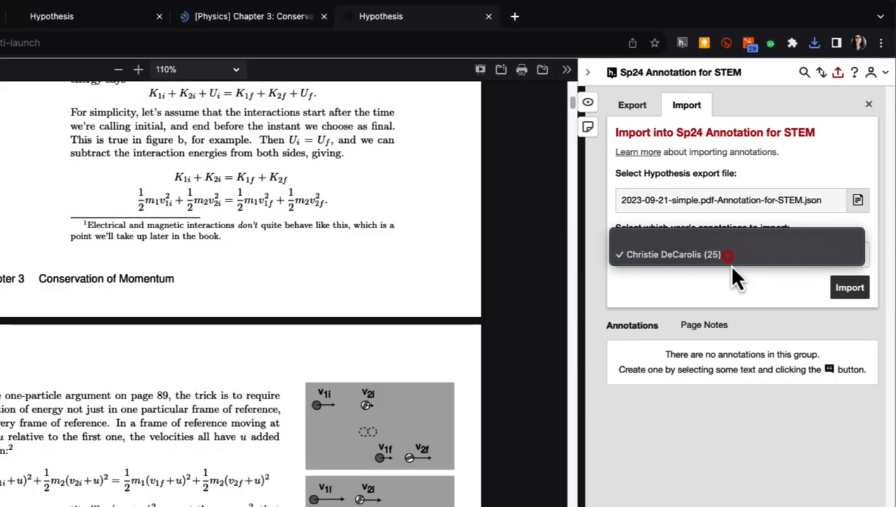
click(732, 259)
click(849, 289)
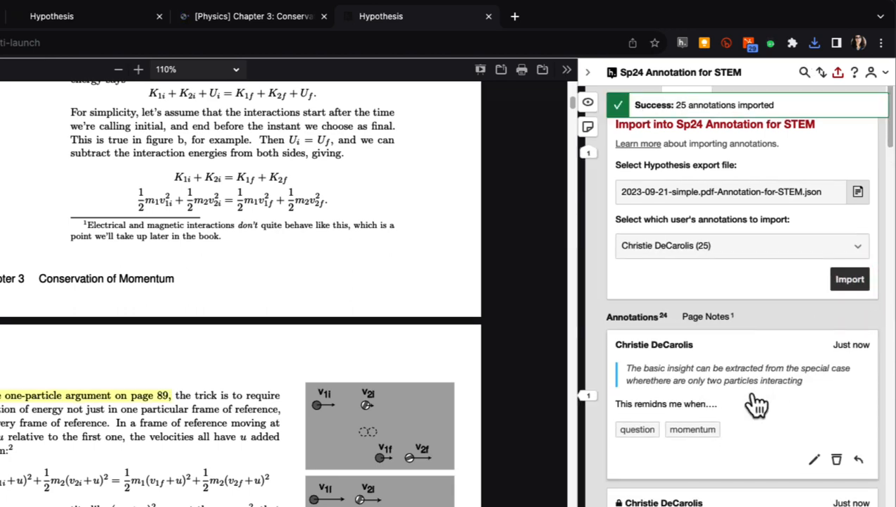
Review the imported annotations listed for the Sp24 Annotation for STEM reading.
scroll(757, 405, down, 10)
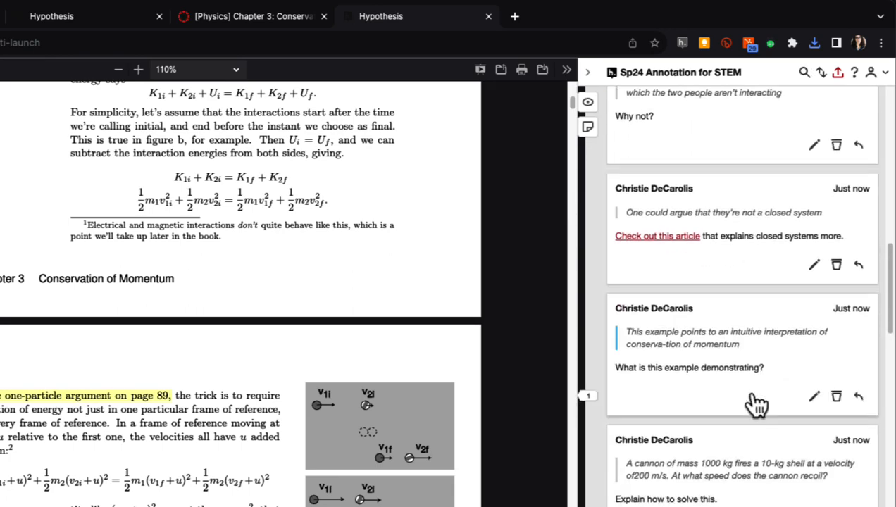
scroll(757, 405, down, 10)
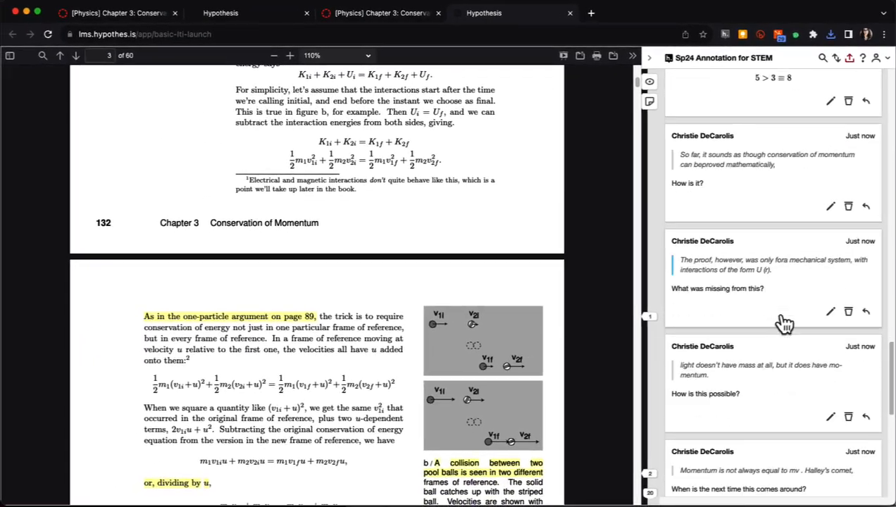
scroll(784, 322, up, 10)
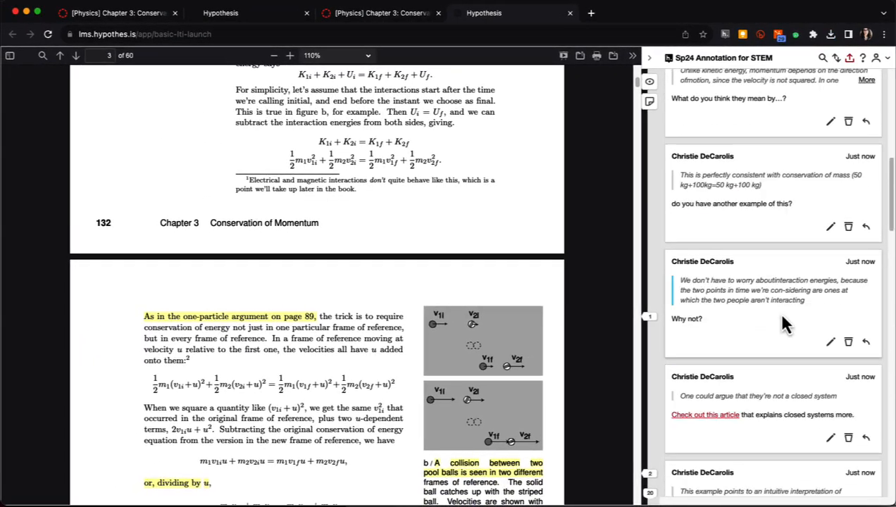
scroll(784, 322, up, 10)
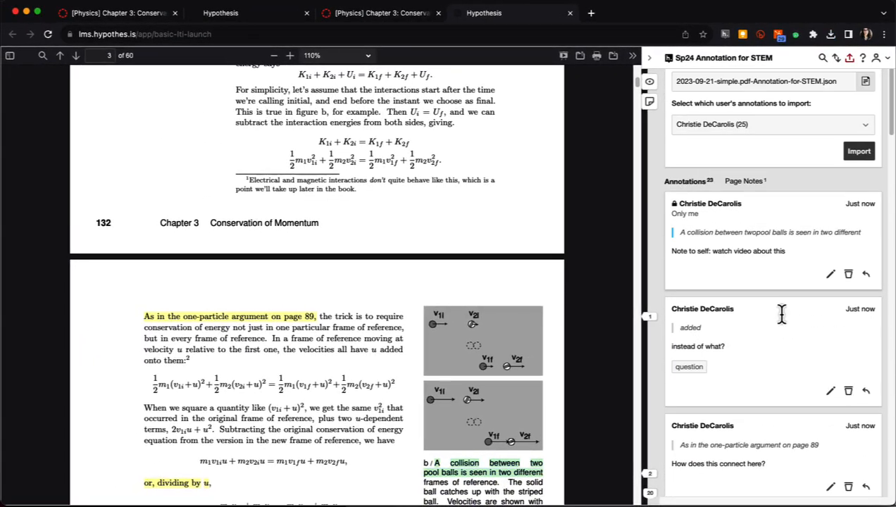
scroll(782, 315, down, 3)
scroll(752, 421, down, 3)
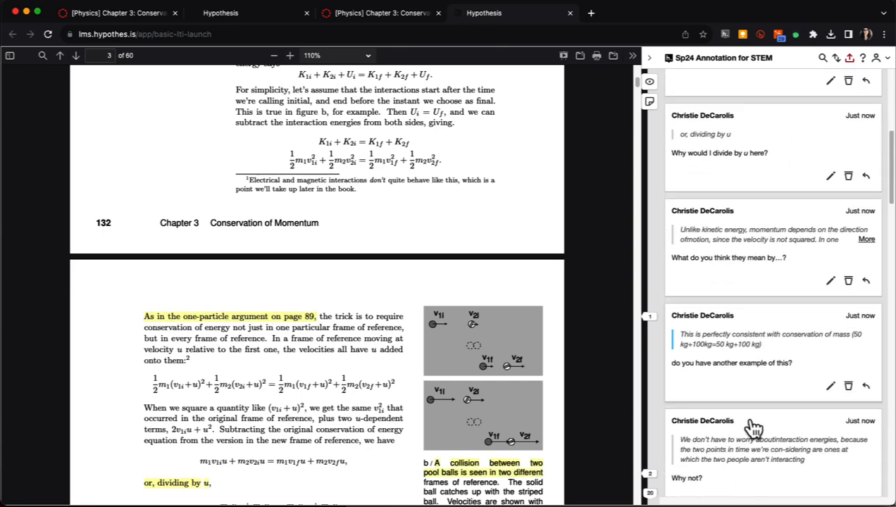
scroll(748, 419, up, 3)
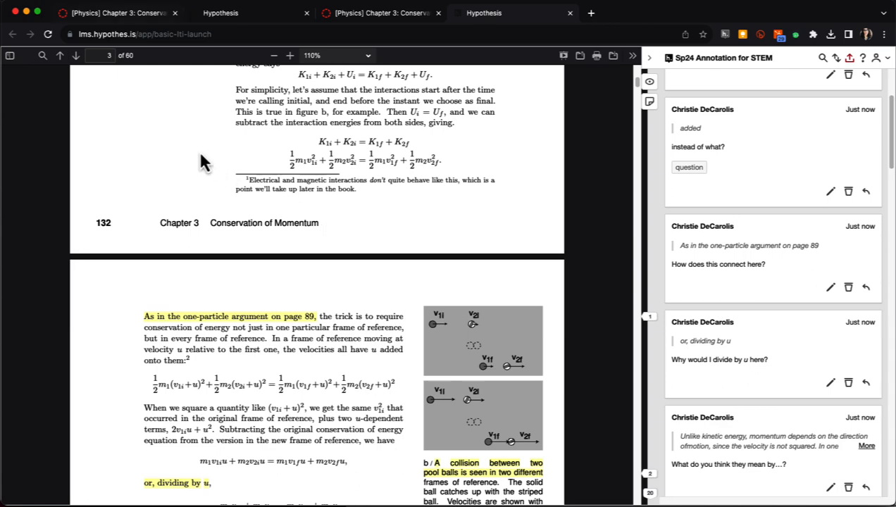
Open the reading of Group Assignment: Making Programming Masculine from the modules of the Annotation for STEM F23 course.
click(136, 21)
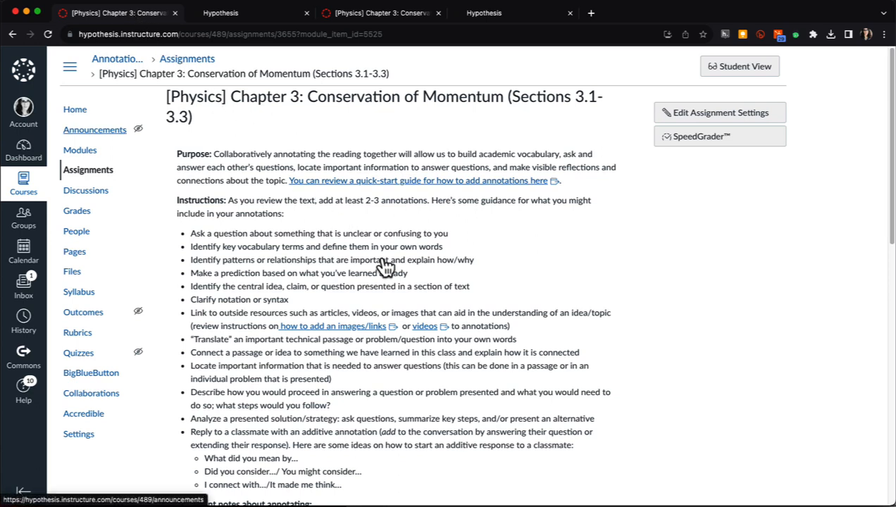
click(81, 150)
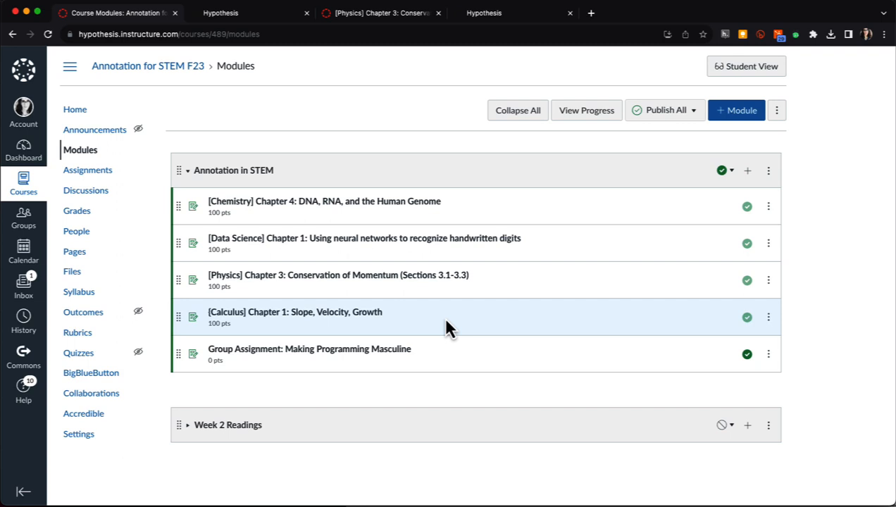
click(399, 349)
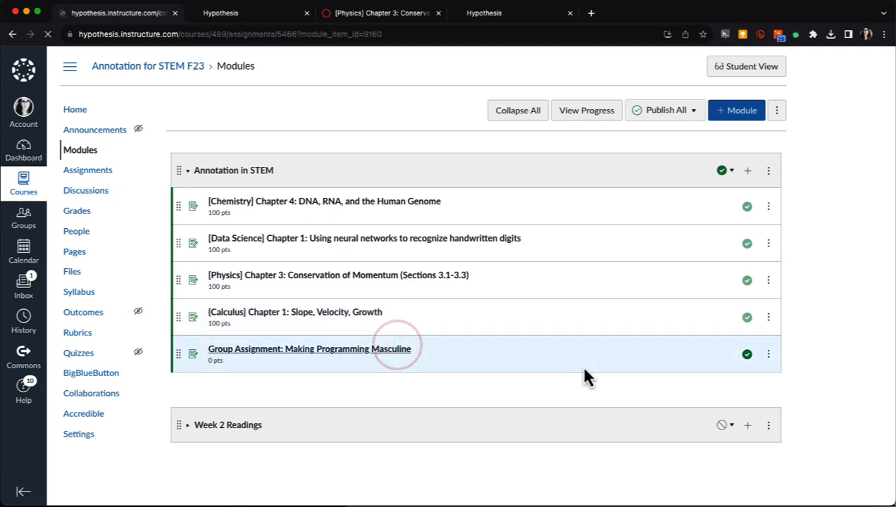
click(340, 341)
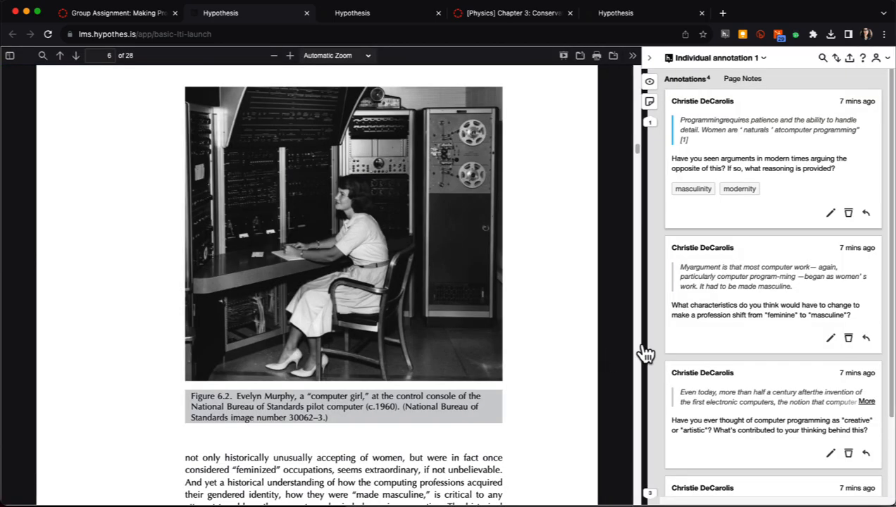
Check the annotations in the groups Individual annotation 1, Individual annotation 2 and Individual annotation 3.
scroll(760, 331, down, 2)
scroll(759, 282, up, 2)
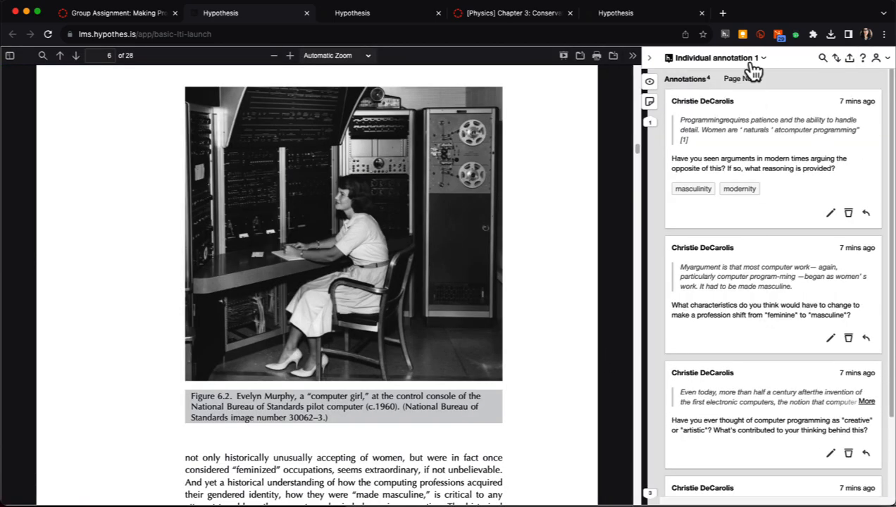
click(751, 60)
click(753, 122)
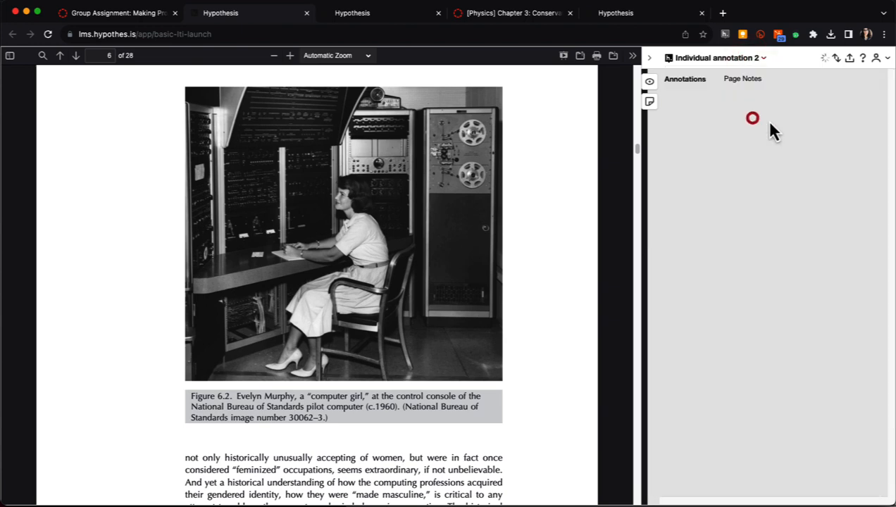
click(762, 62)
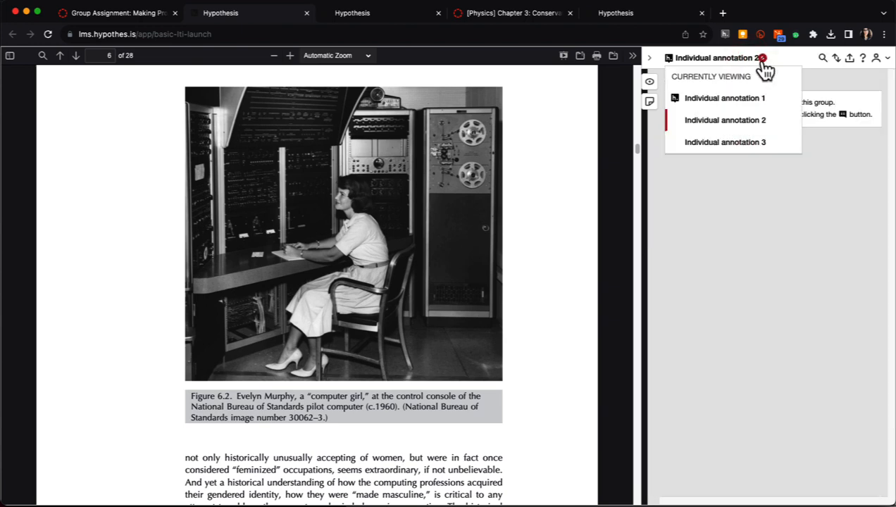
click(733, 143)
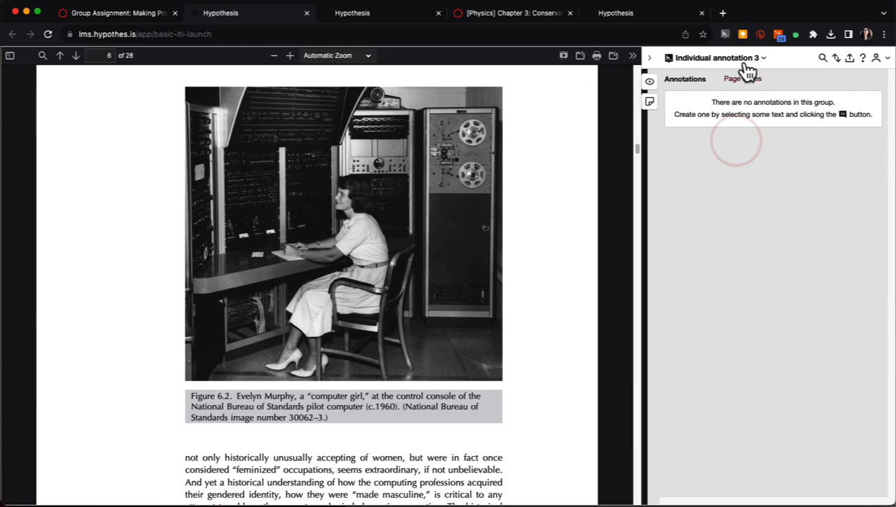
click(744, 61)
click(736, 101)
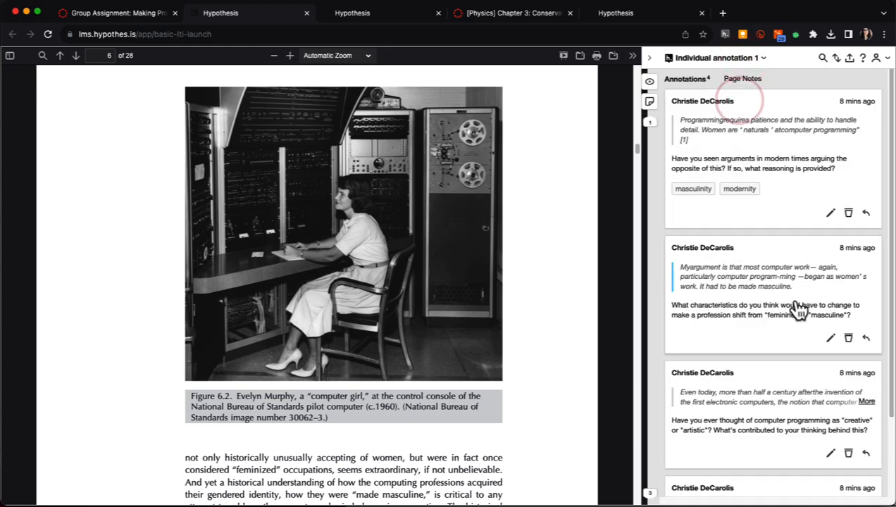
scroll(796, 311, down, 3)
scroll(796, 310, up, 3)
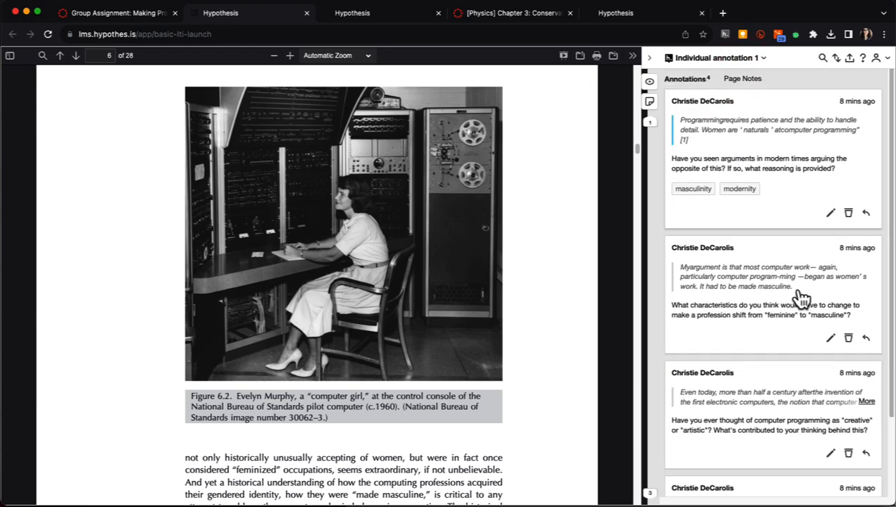
click(851, 60)
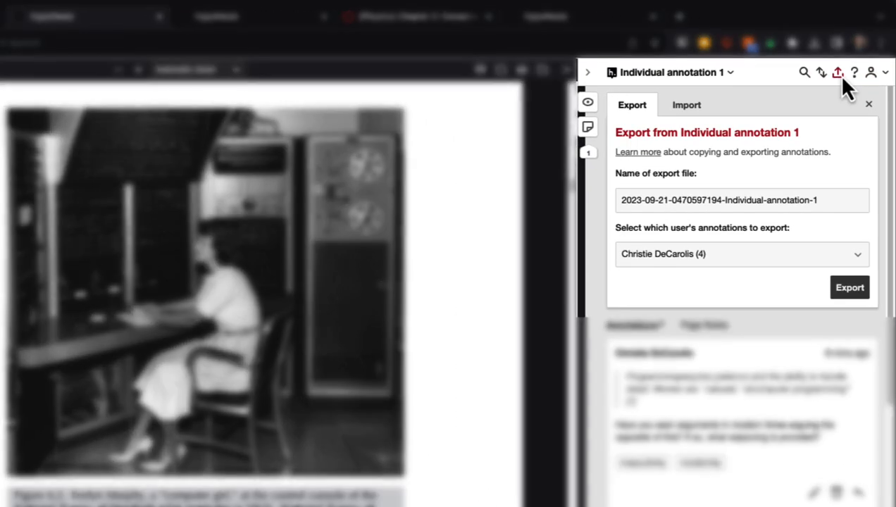
click(859, 295)
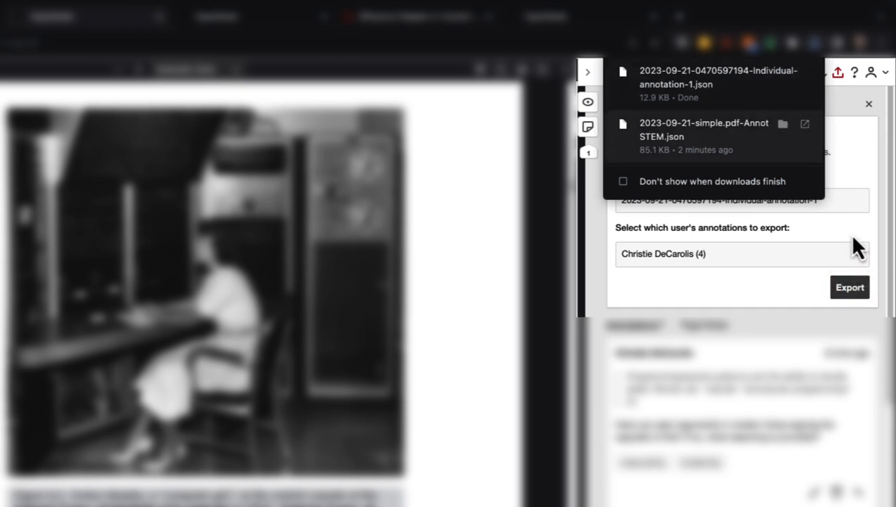
click(837, 103)
click(643, 72)
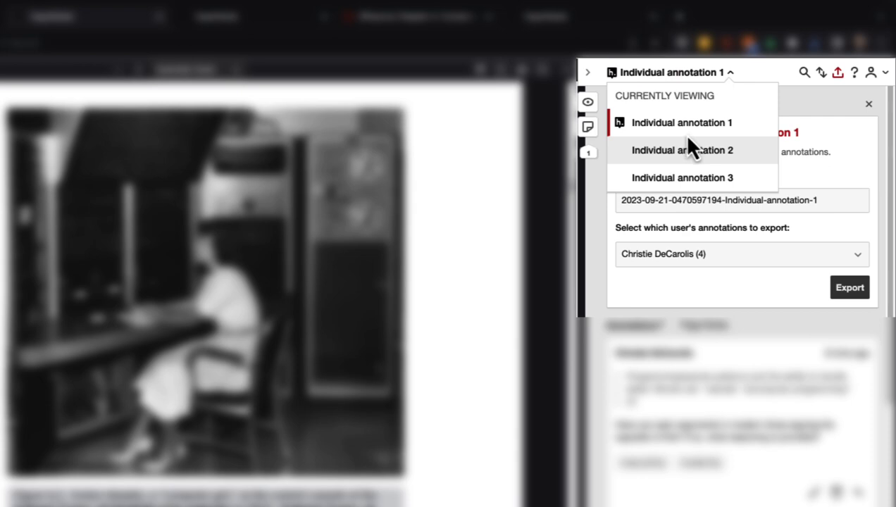
click(696, 151)
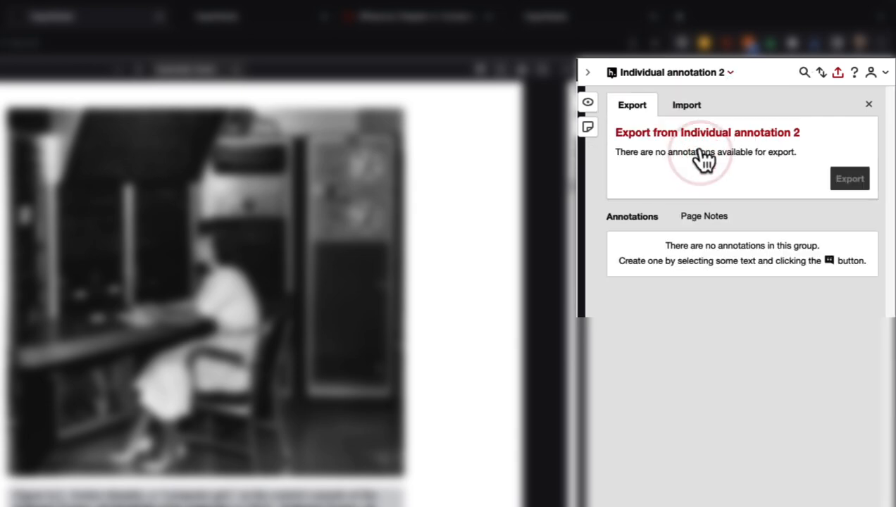
click(699, 110)
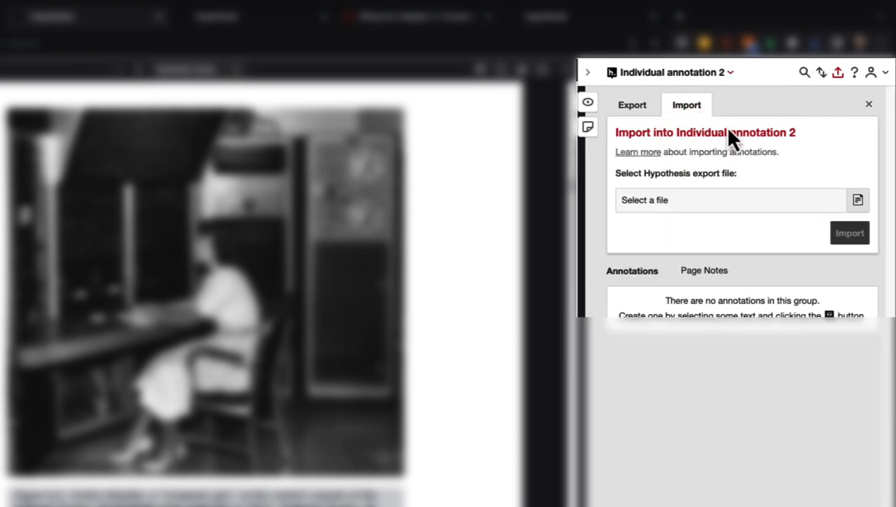
click(858, 202)
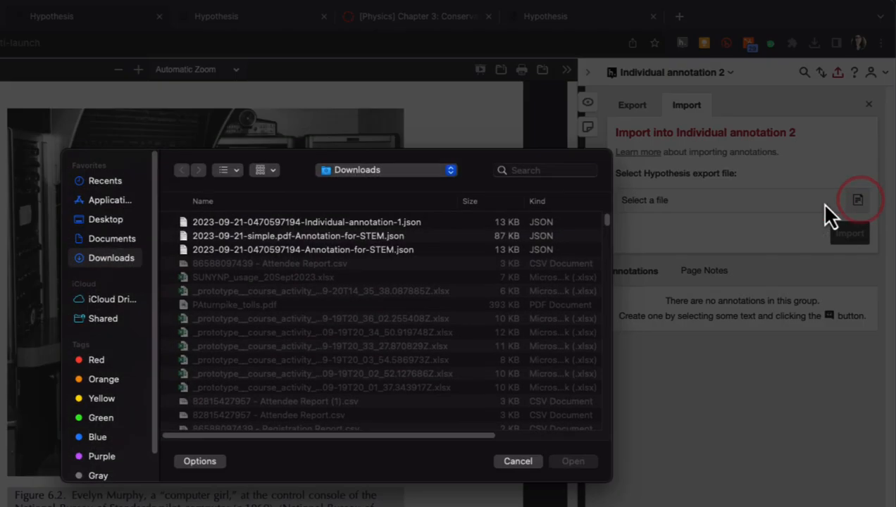
double_click(430, 222)
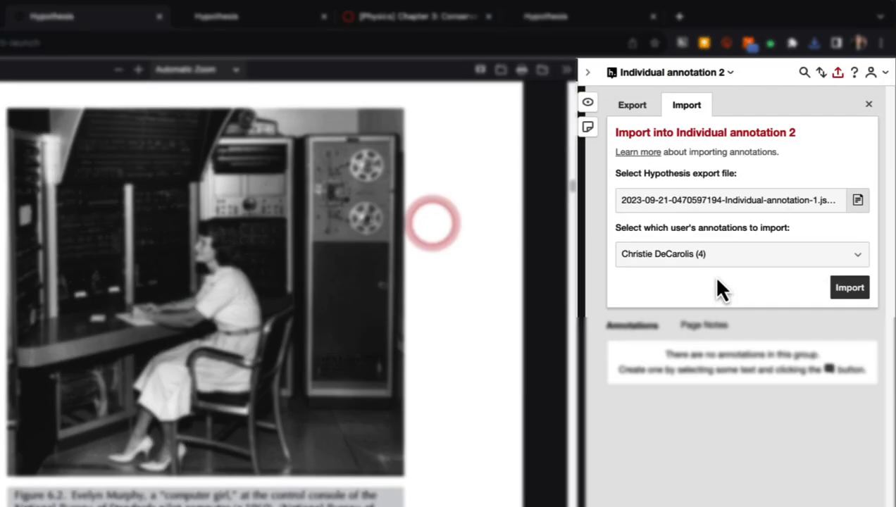
click(849, 287)
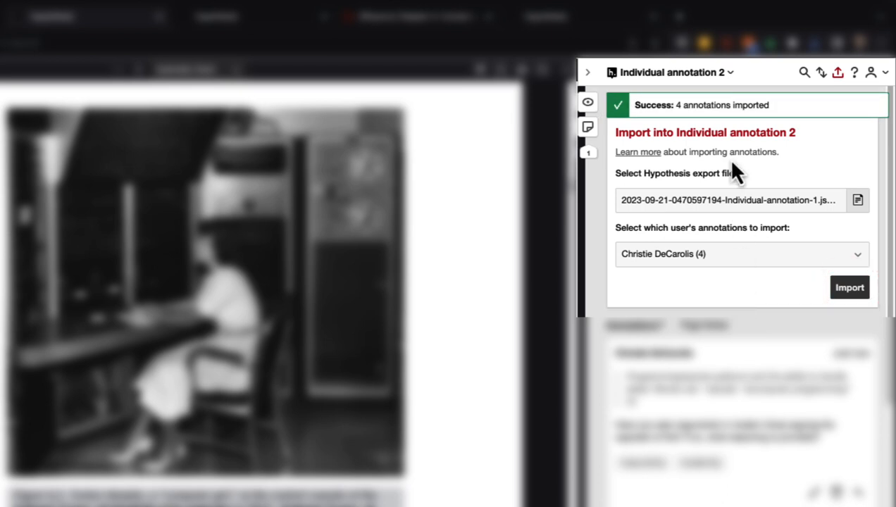
Import the instructor's annotations from the same export file into the Individual annotation 3 group and review the imported annotations.
click(729, 73)
click(687, 175)
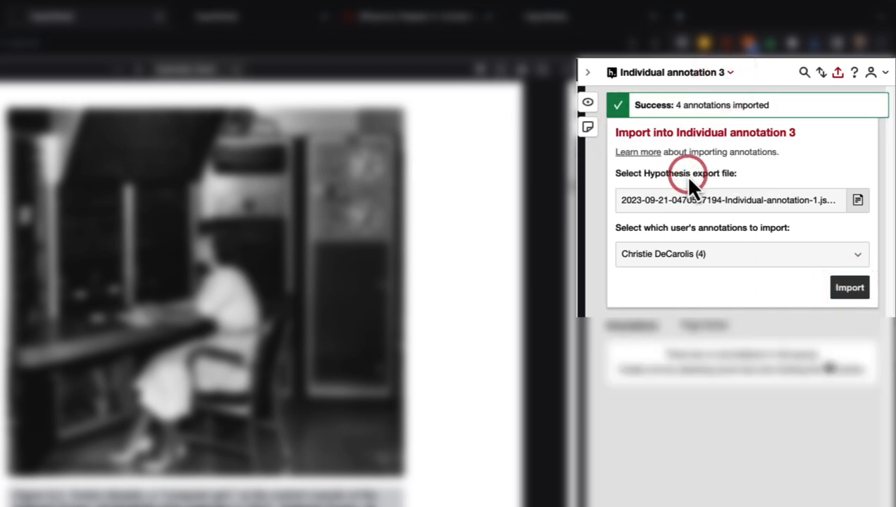
click(849, 290)
scroll(849, 293, down, 5)
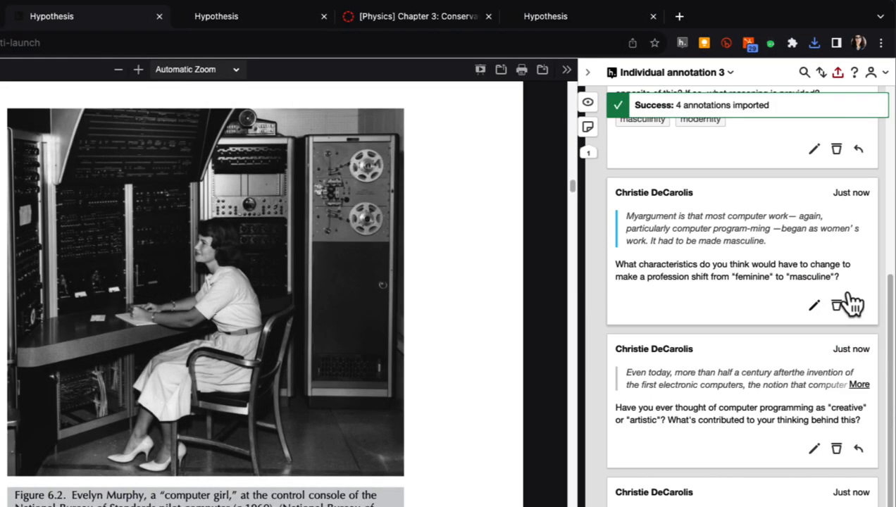
scroll(849, 293, up, 5)
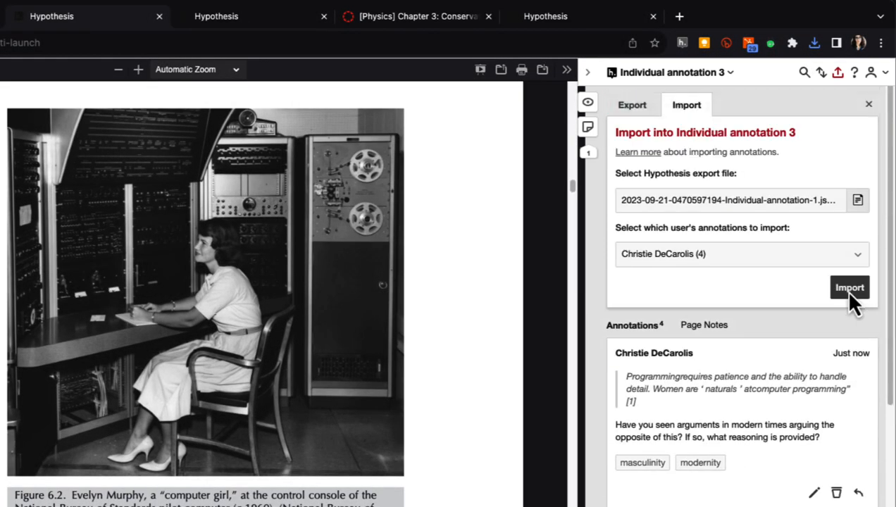